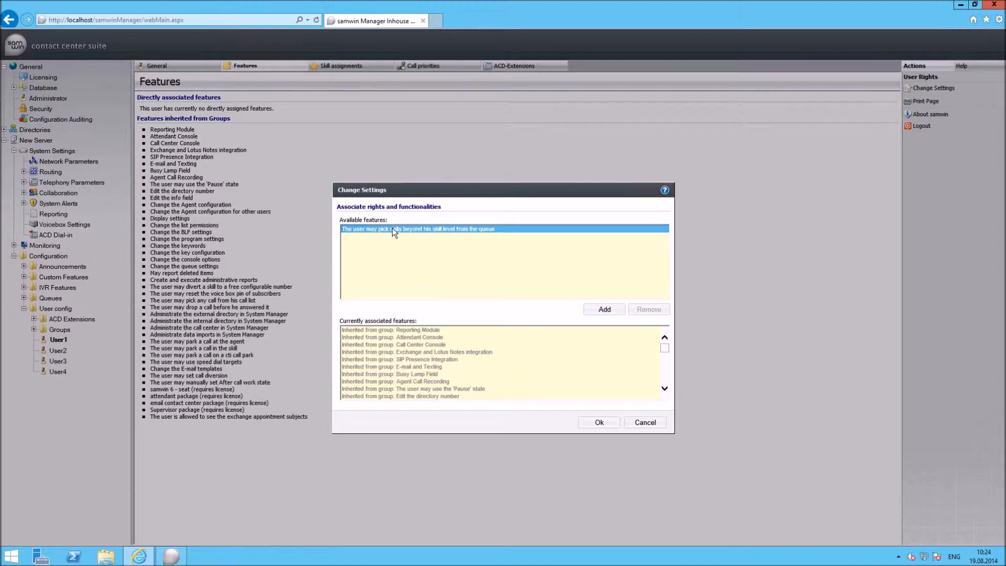
Confirm the associated rights and functionalities for User1.
{"action": "left_click", "coordinate": [599, 423]}
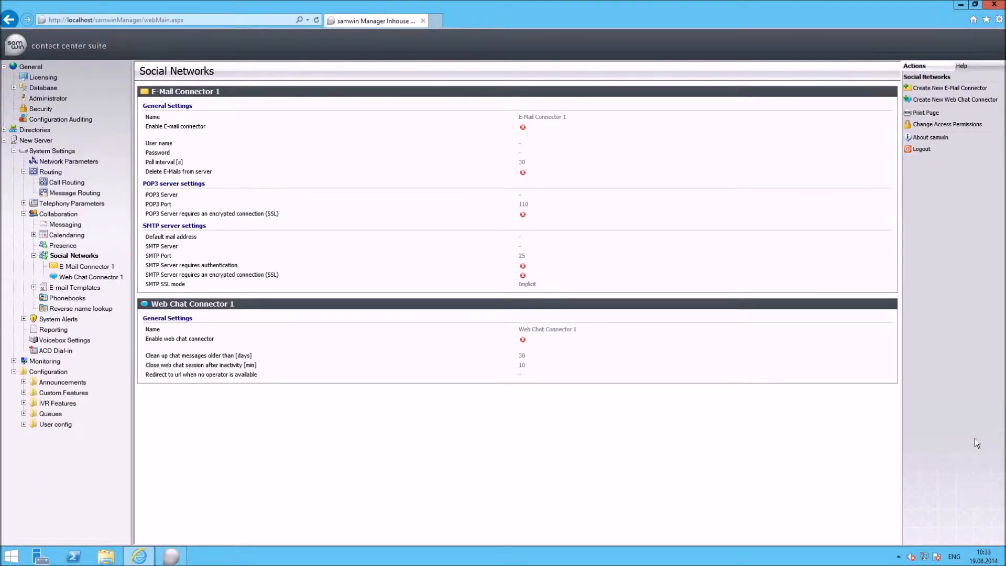
Open the message routing table and start creating a new route entry.
{"action": "left_click", "coordinate": [74, 193]}
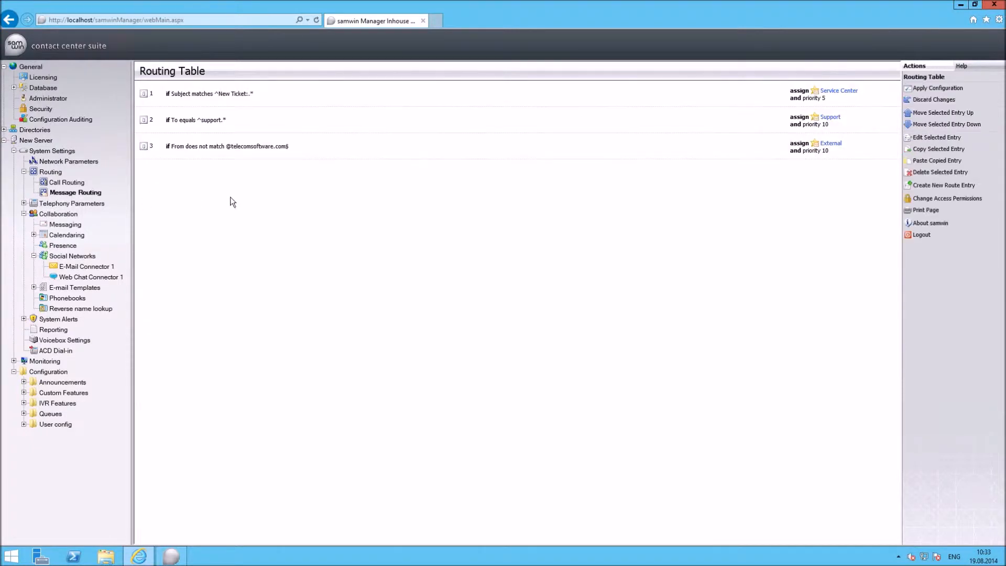
{"action": "left_click", "coordinate": [943, 185]}
{"action": "left_click", "coordinate": [436, 245]}
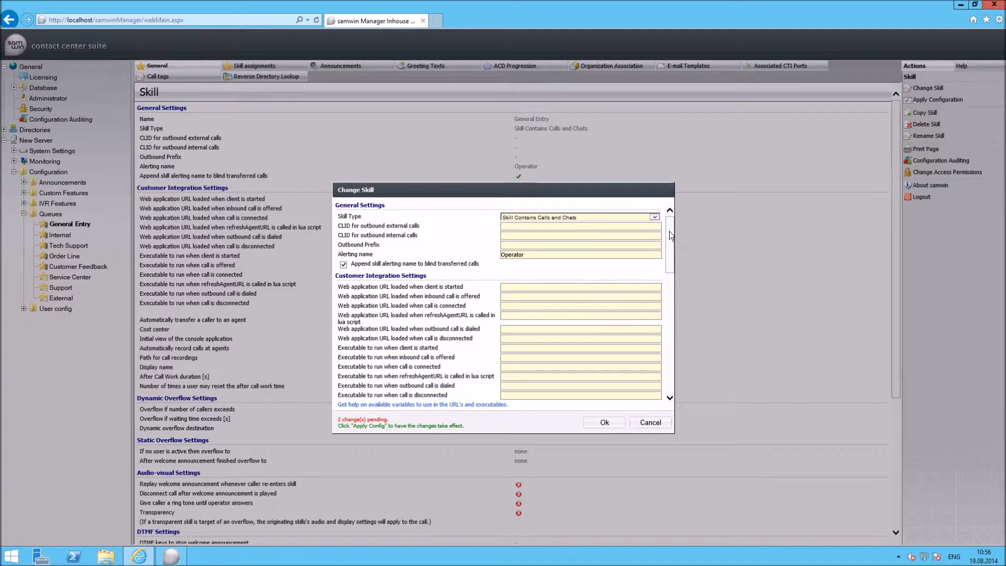
Enable fallback calls to the transferring agent in the General Entry skill's fallback settings and save the skill.
{"action": "left_click", "coordinate": [670, 349]}
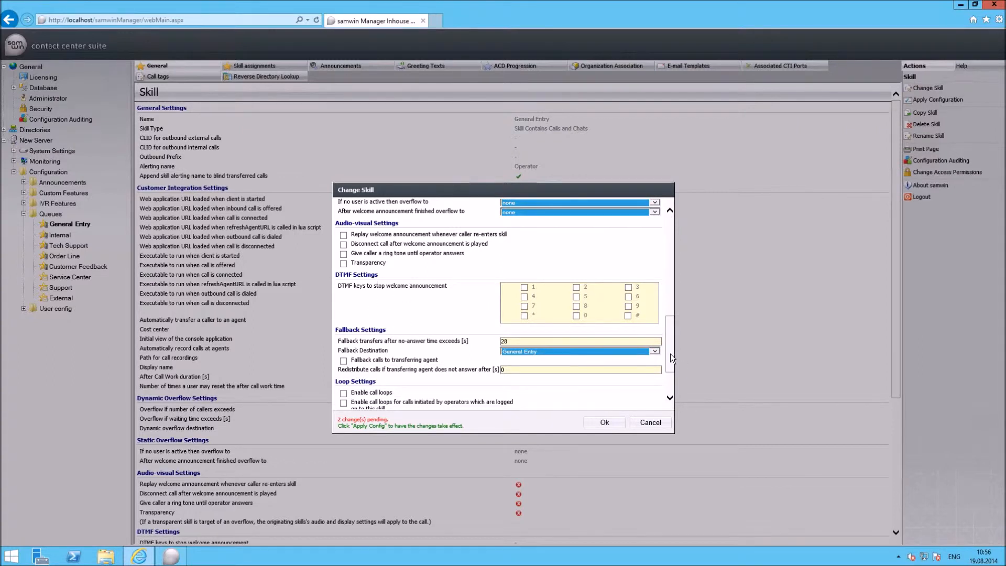
{"action": "scroll", "coordinate": [673, 359], "scroll_direction": "down", "scroll_amount": 3}
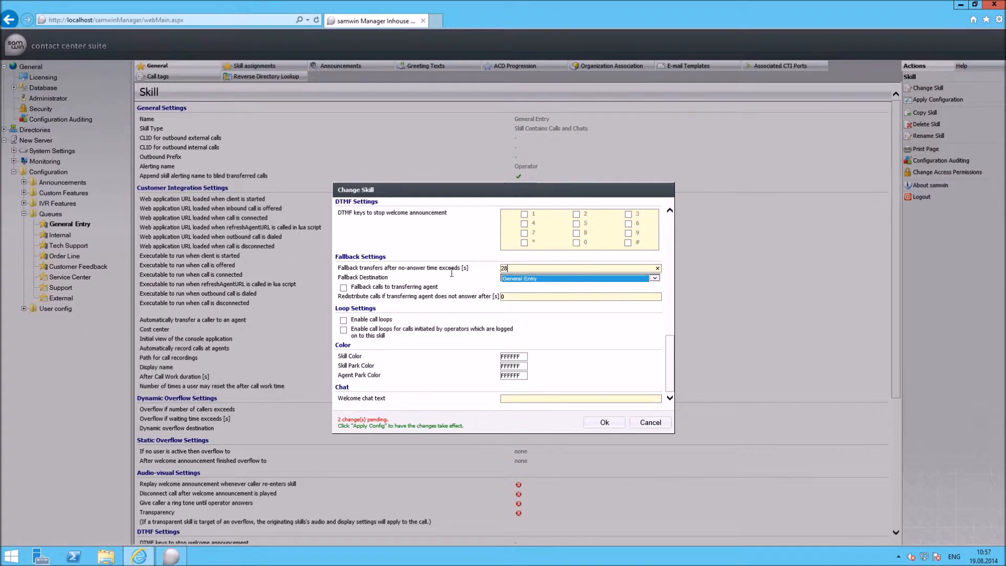
{"action": "left_click", "coordinate": [386, 279]}
{"action": "left_click", "coordinate": [344, 287]}
{"action": "left_click", "coordinate": [604, 423]}
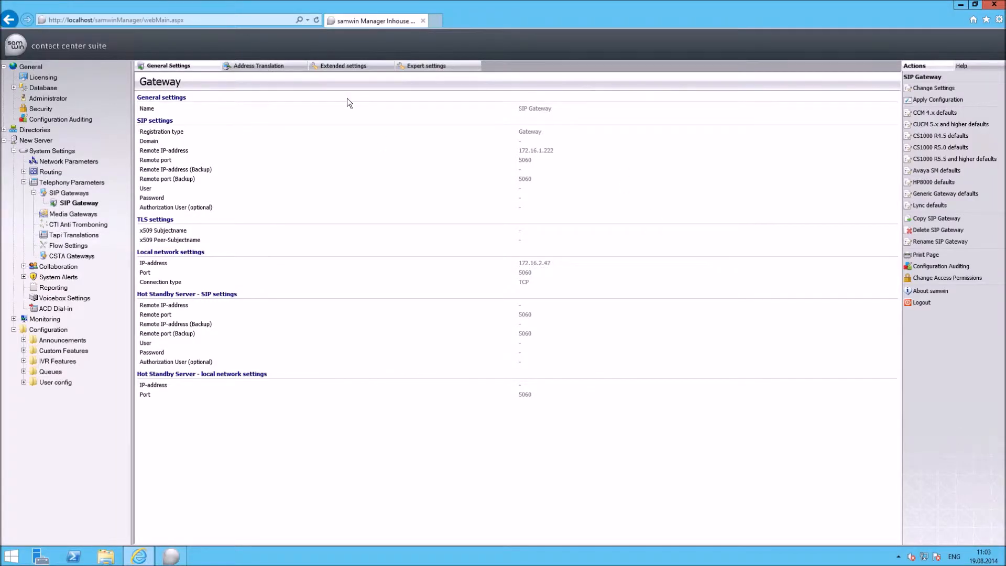
Review the extended and expert settings of the SIP gateway.
{"action": "left_click", "coordinate": [341, 68]}
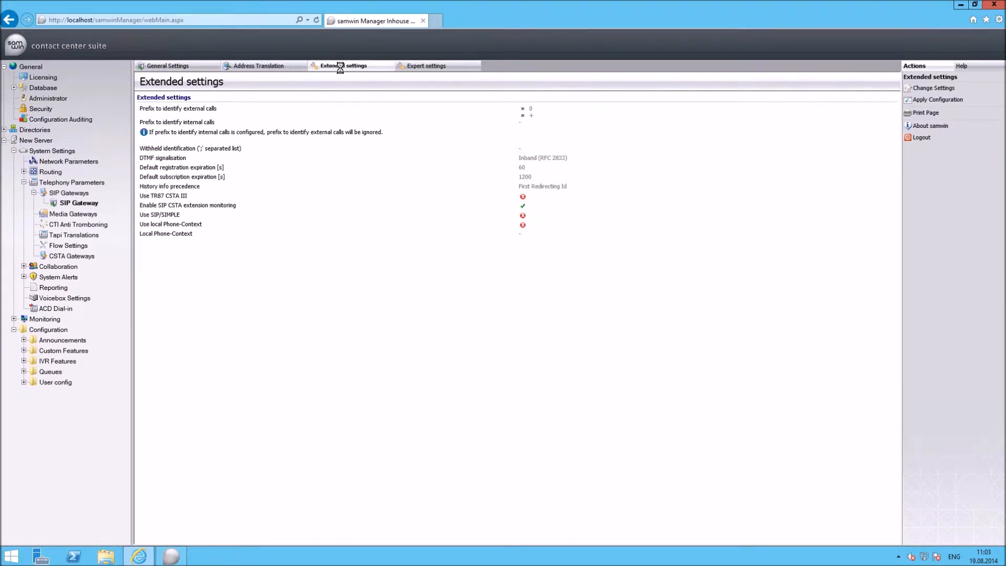
{"action": "left_click", "coordinate": [427, 65]}
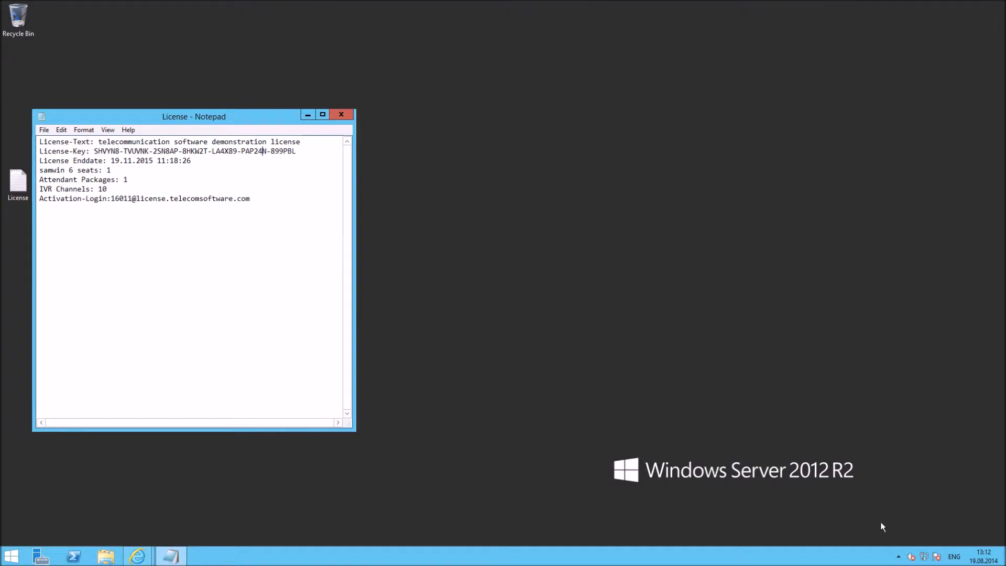
Open the samwin Service Manager and show the license details of the samwin Core Service.
{"action": "left_click", "coordinate": [898, 557]}
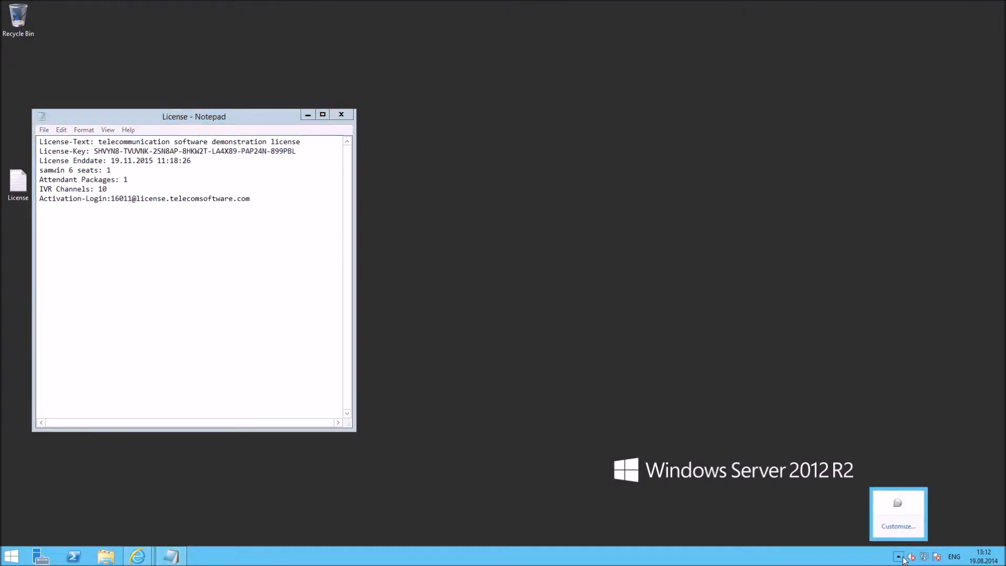
{"action": "double_click", "coordinate": [898, 503]}
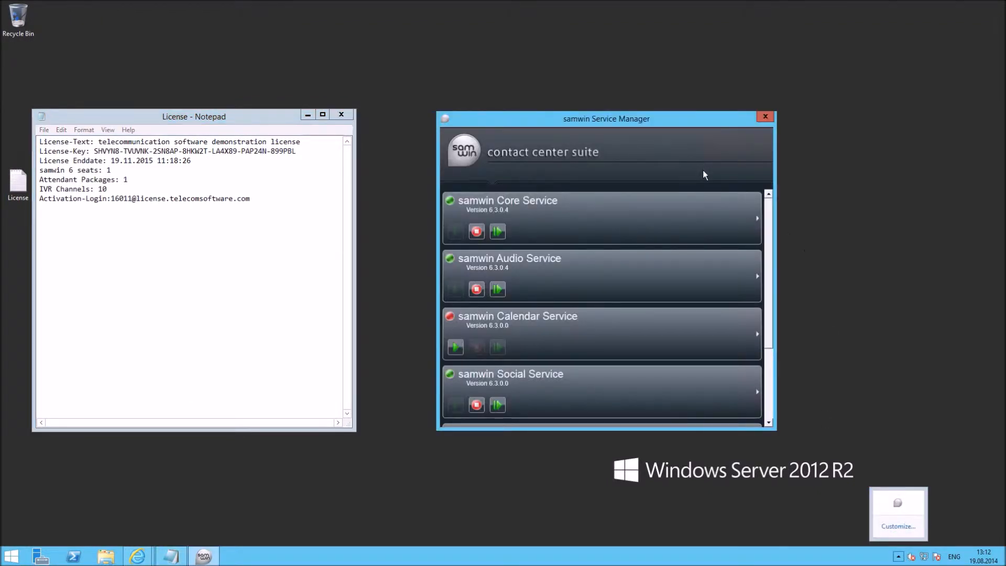
{"action": "left_click", "coordinate": [755, 218]}
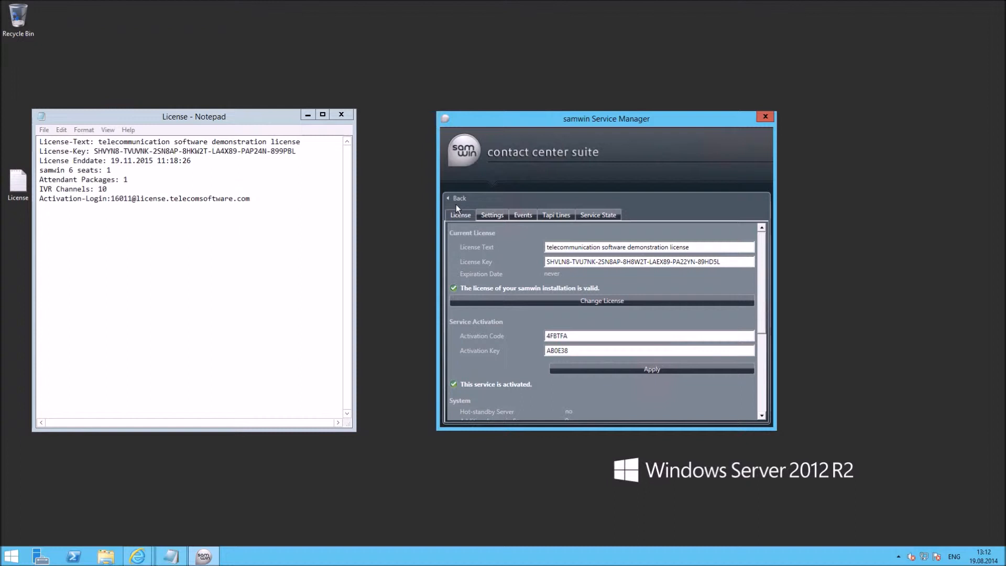
Start a license change, accepting the grace-period warning, and copy the license text "telecommunication software demonstration license" from the License file into it.
{"action": "left_click", "coordinate": [586, 297]}
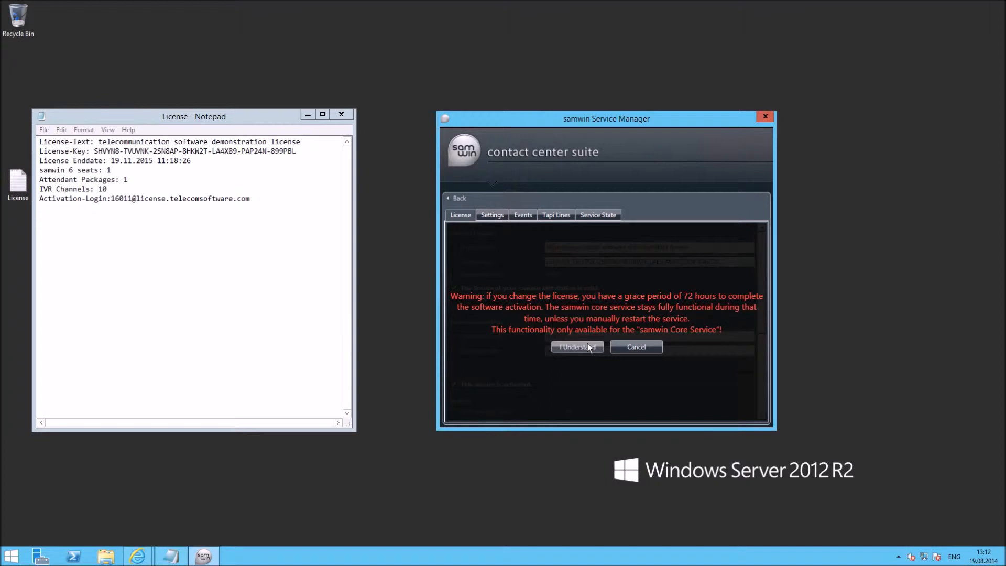
{"action": "left_click", "coordinate": [587, 345]}
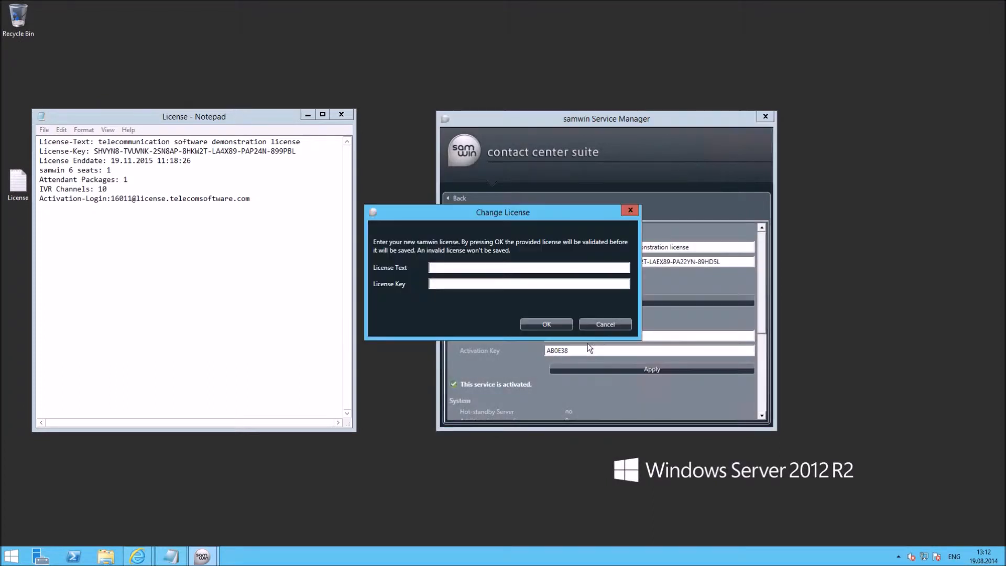
{"action": "left_click", "coordinate": [510, 270]}
{"action": "left_click", "coordinate": [305, 140]}
{"action": "left_click_drag", "start_coordinate": [305, 141], "coordinate": [98, 142]}
{"action": "key", "text": "ctrl+c"}
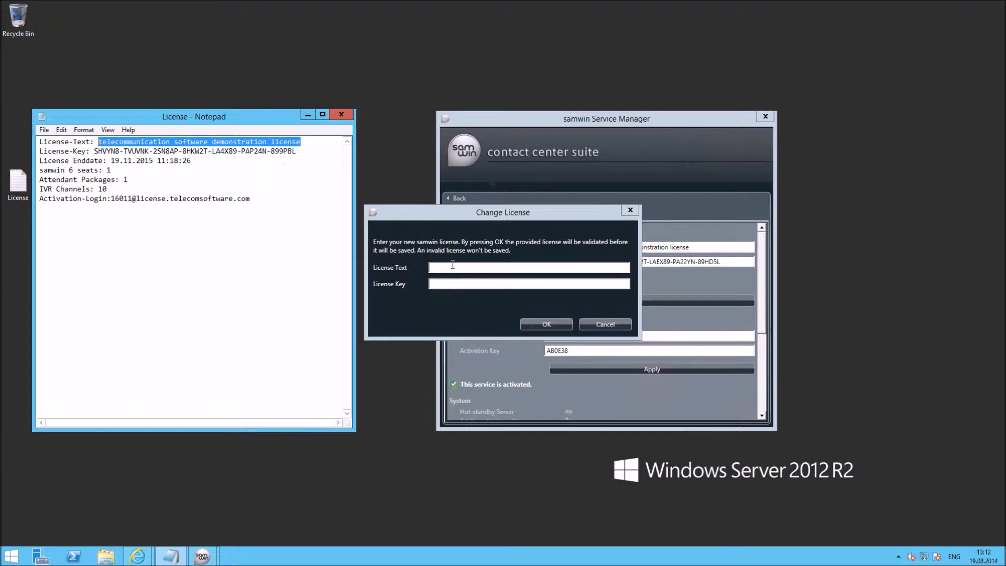
{"action": "left_click", "coordinate": [471, 268]}
{"action": "key", "text": "ctrl+v"}
Copy the license key from the License file into the Change License dialog and save the new license.
{"action": "left_click_drag", "start_coordinate": [302, 152], "coordinate": [94, 152]}
{"action": "key", "text": "ctrl+c"}
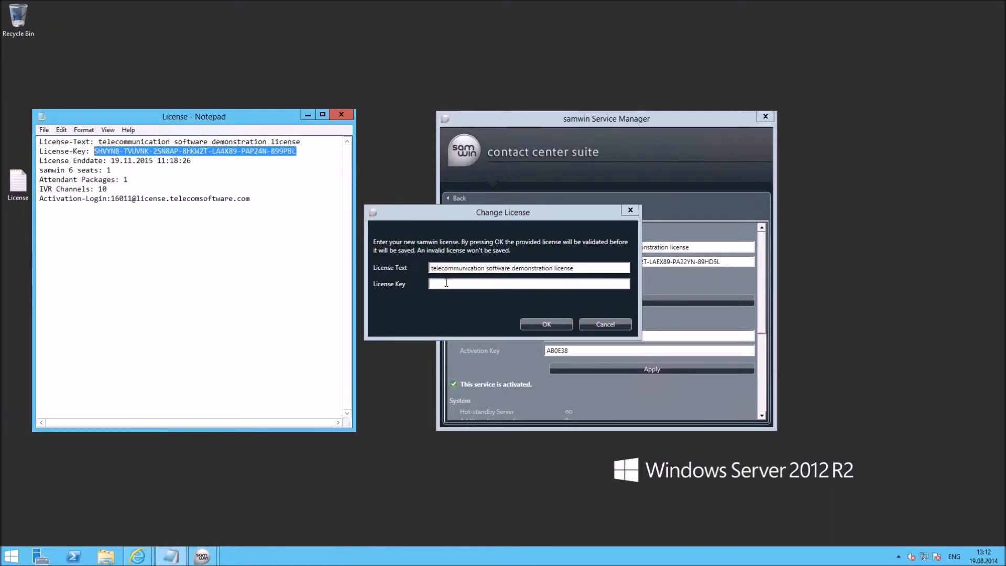
{"action": "left_click", "coordinate": [524, 284]}
{"action": "key", "text": "ctrl+v"}
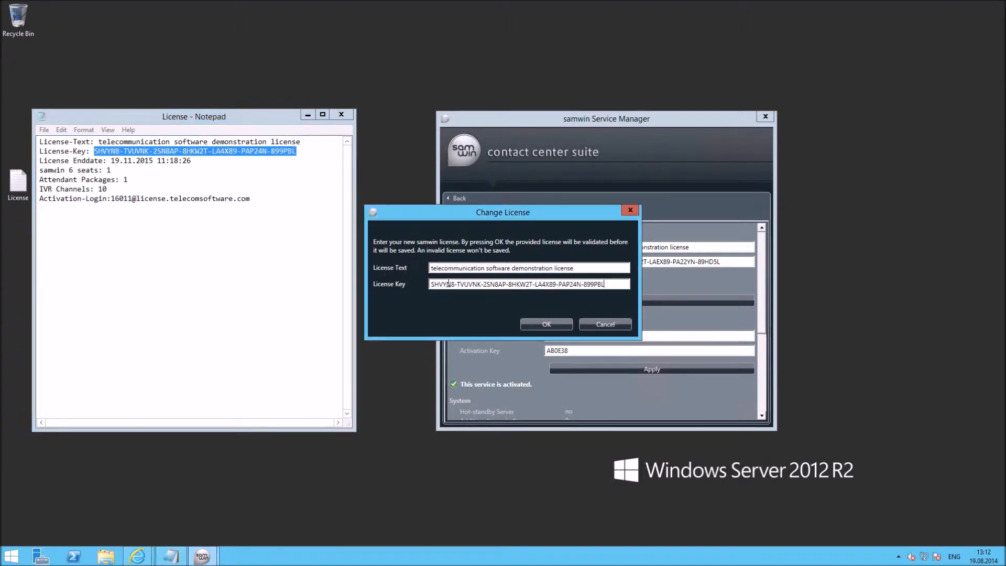
{"action": "left_click", "coordinate": [542, 322]}
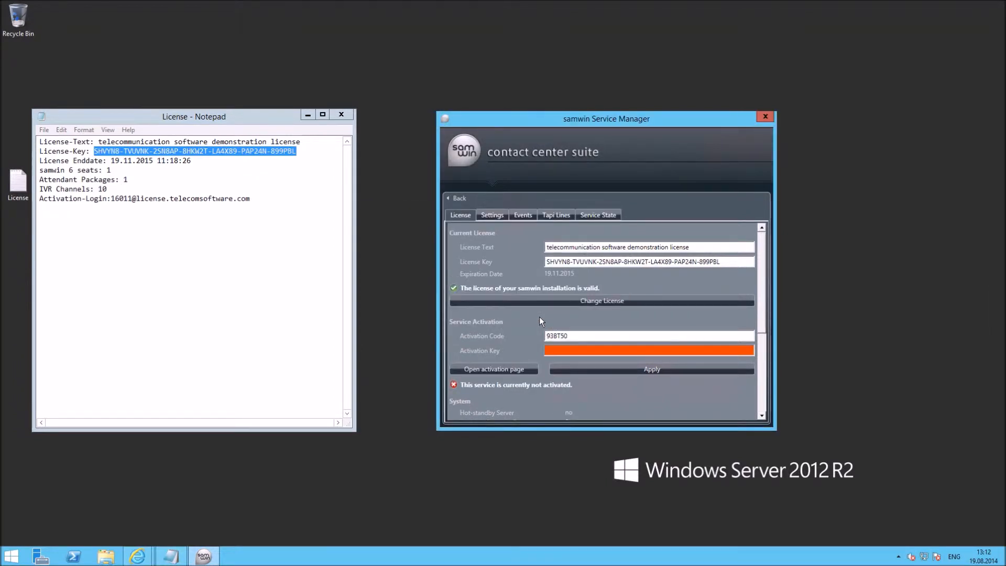
Open the online activation page for the Core Service and submit the prefilled license key and activation code.
{"action": "left_click", "coordinate": [490, 368]}
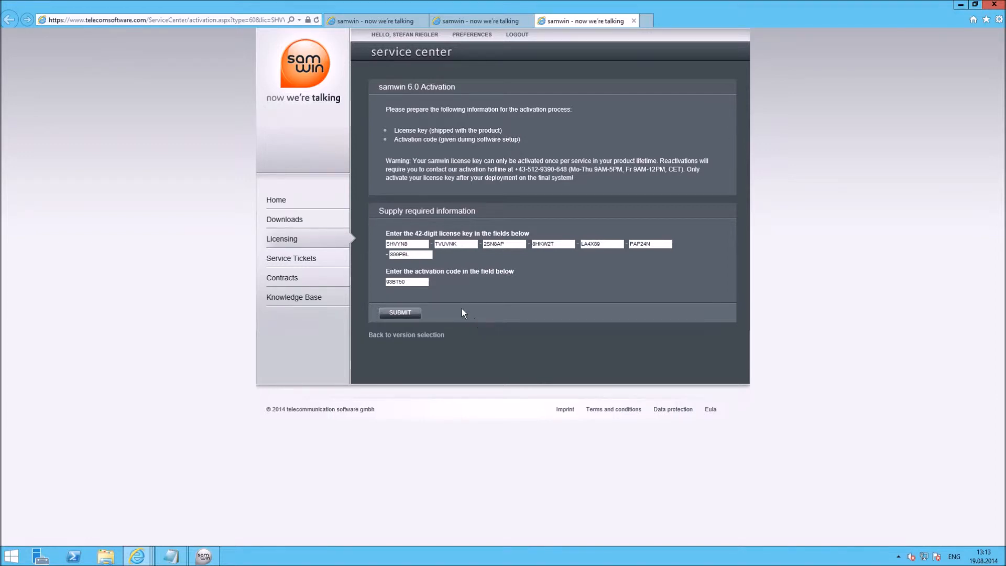
{"action": "left_click", "coordinate": [113, 21]}
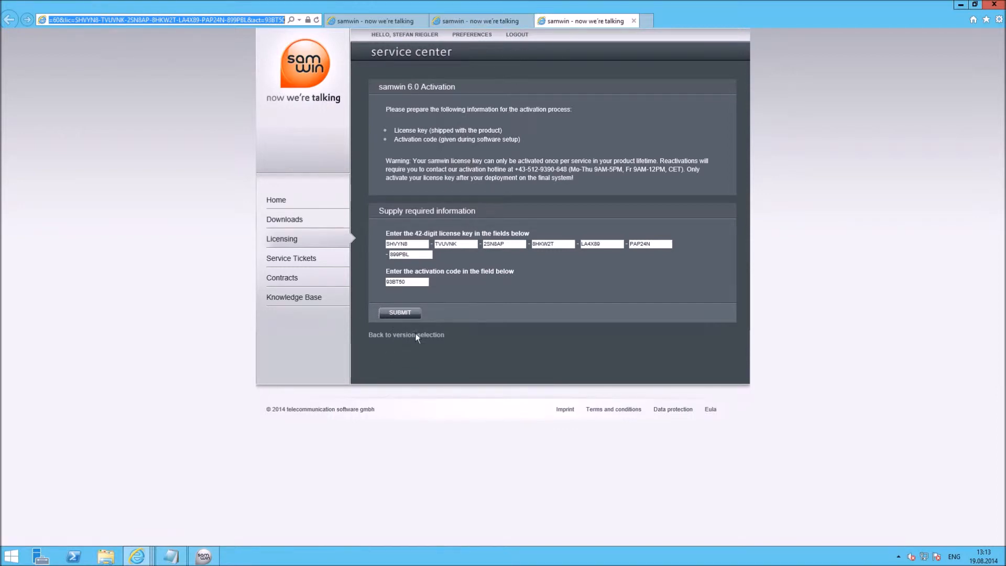
{"action": "left_click", "coordinate": [396, 315]}
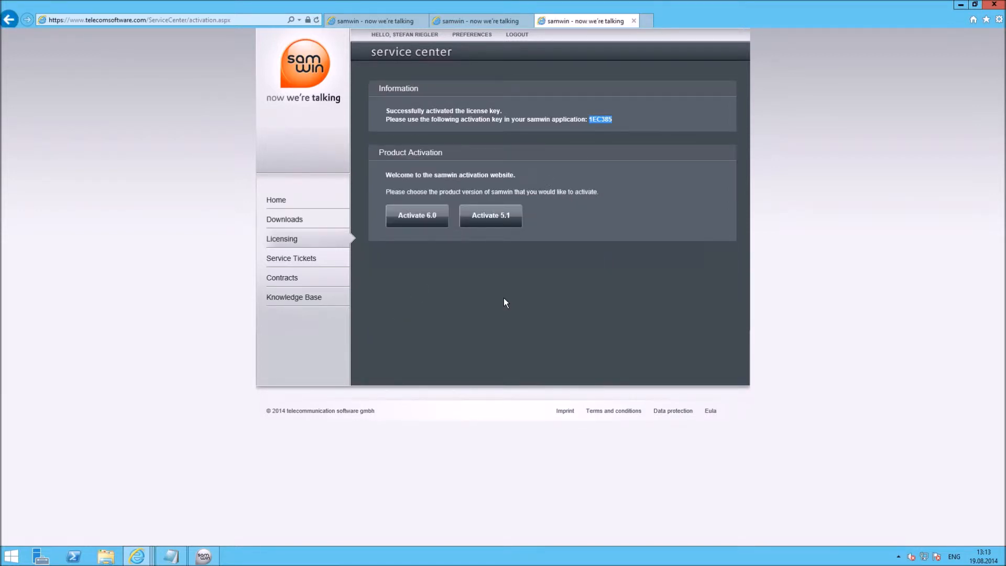
Switch back to the samwin Service Manager, paste the issued activation key for the Core Service and apply it.
{"action": "left_click", "coordinate": [205, 556]}
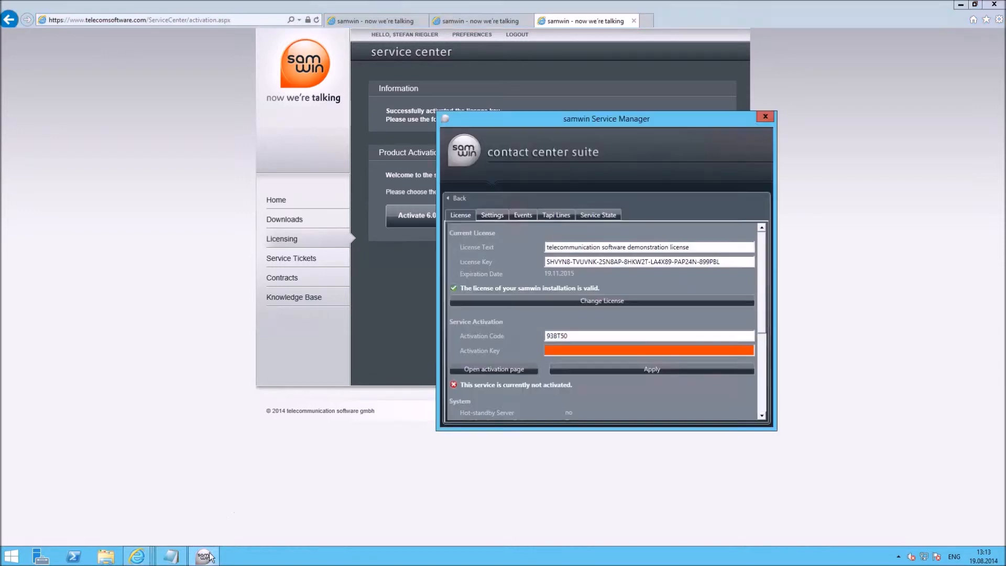
{"action": "left_click", "coordinate": [566, 350]}
{"action": "key", "text": "ctrl+v"}
{"action": "left_click", "coordinate": [582, 372]}
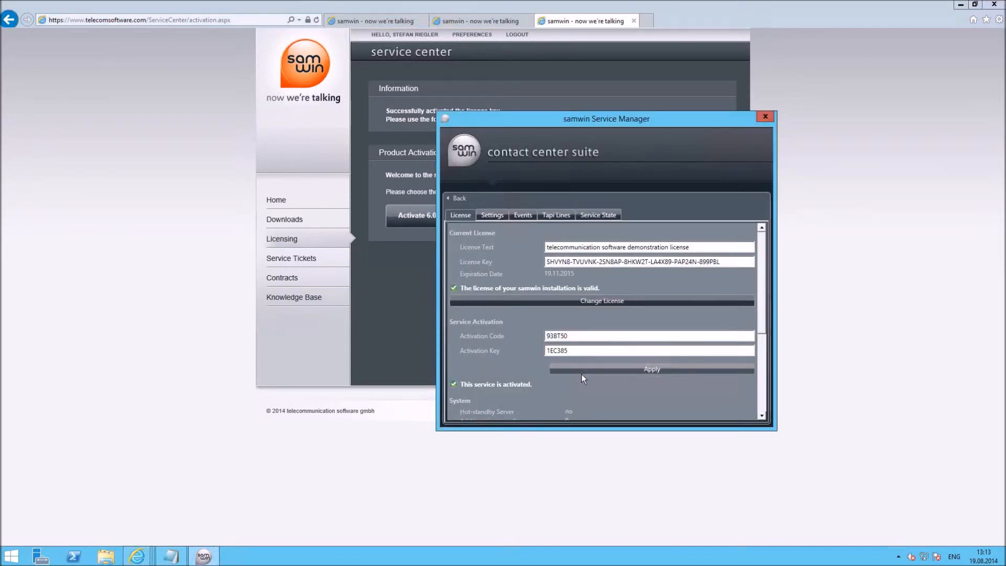